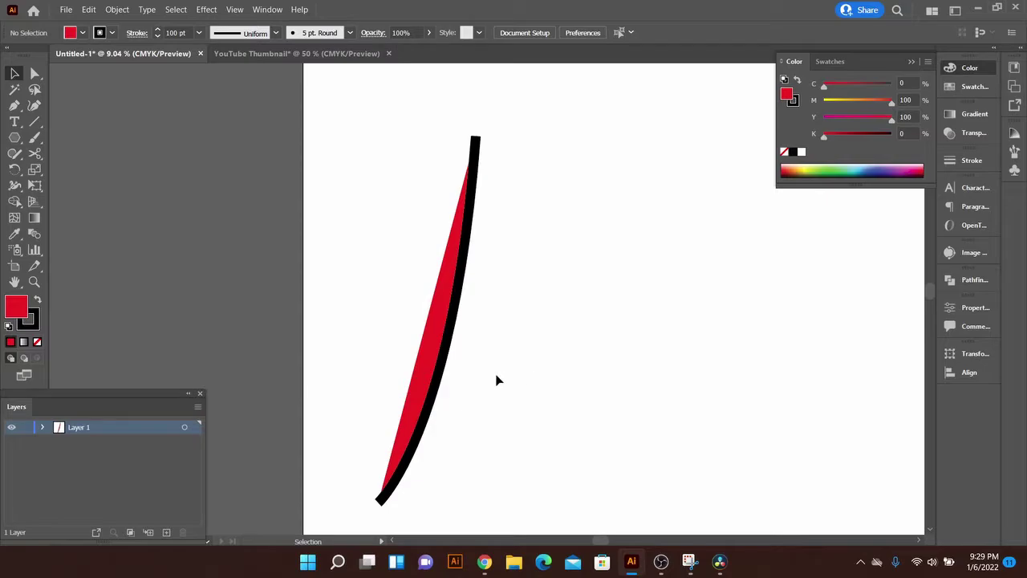
- Remove the red fill from the curved path and place a copy of the path to its right
click(454, 319)
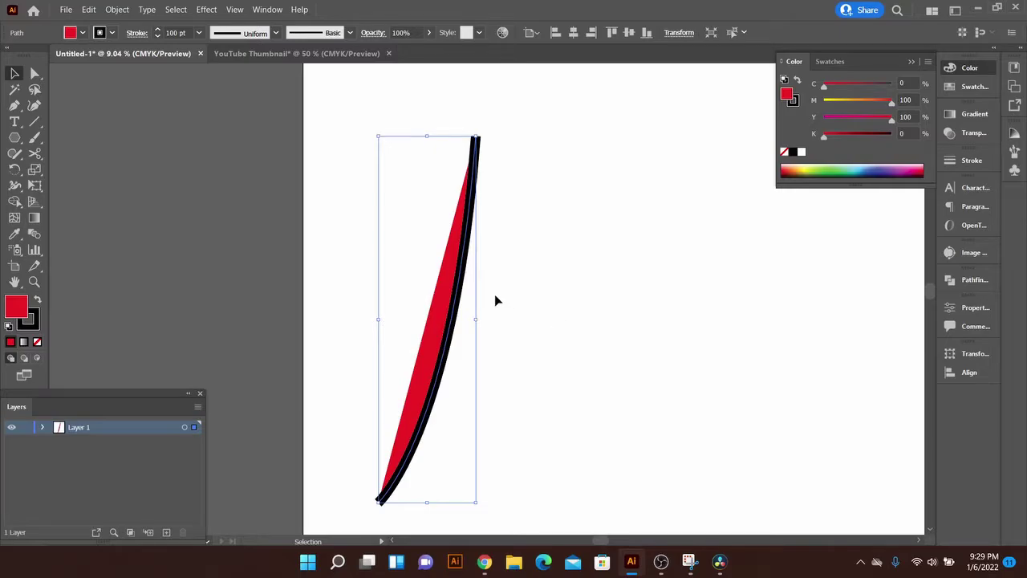
click(37, 343)
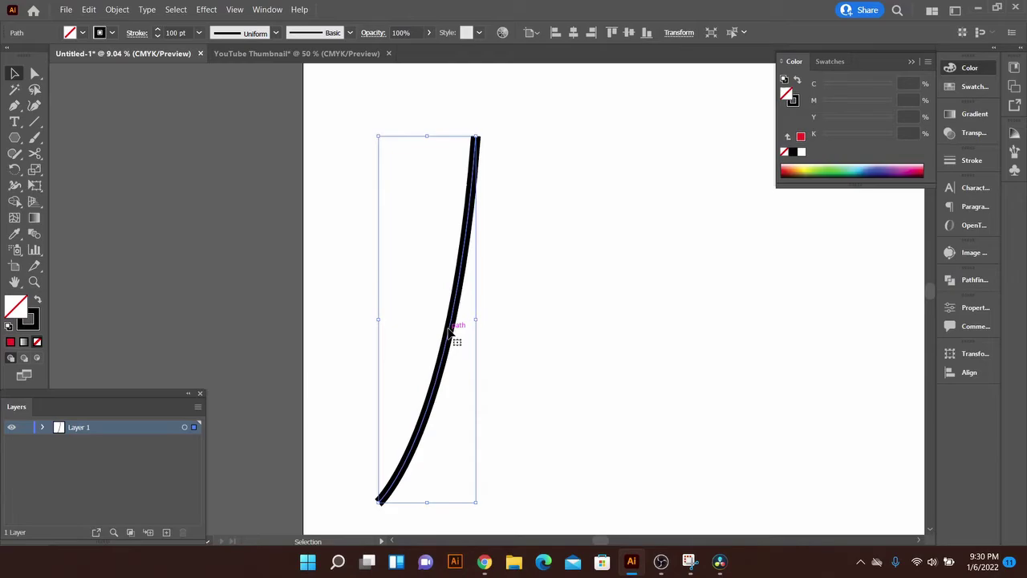
mouse_move(455, 321)
mouse_down()
mouse_move(584, 330)
mouse_move(566, 313)
mouse_up()
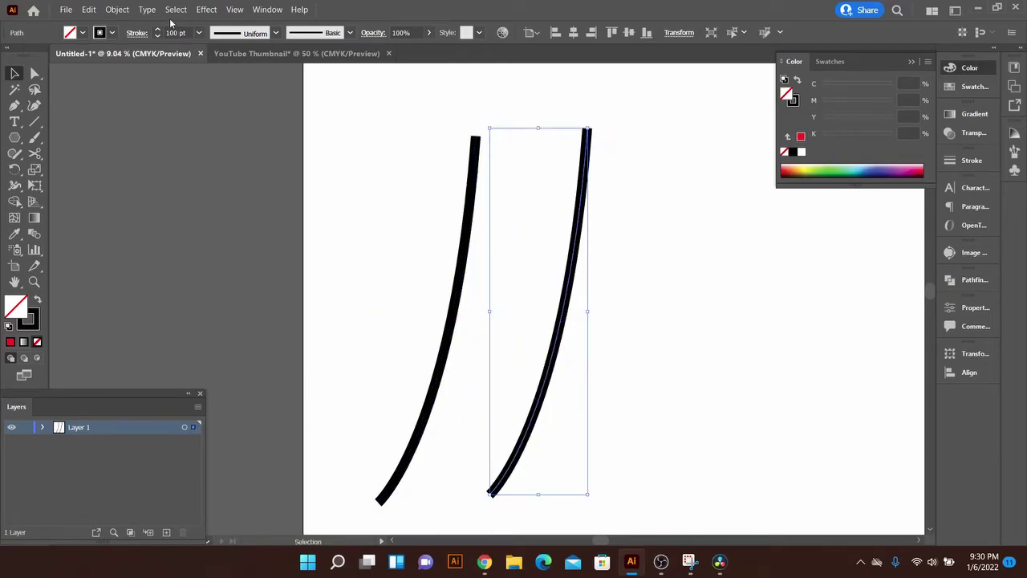
- Expand the copied curve with both Fill and Stroke included
click(117, 10)
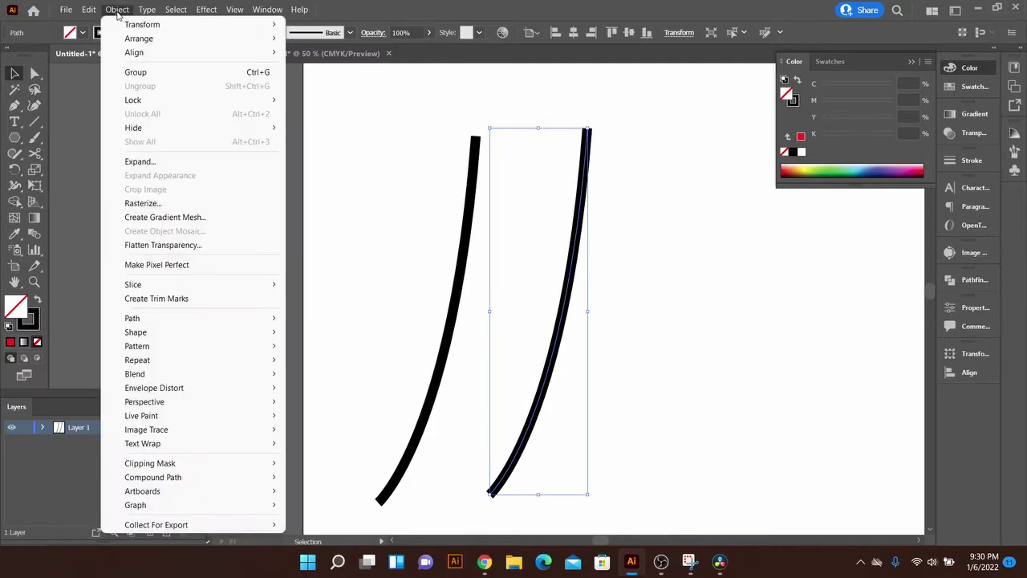
click(140, 163)
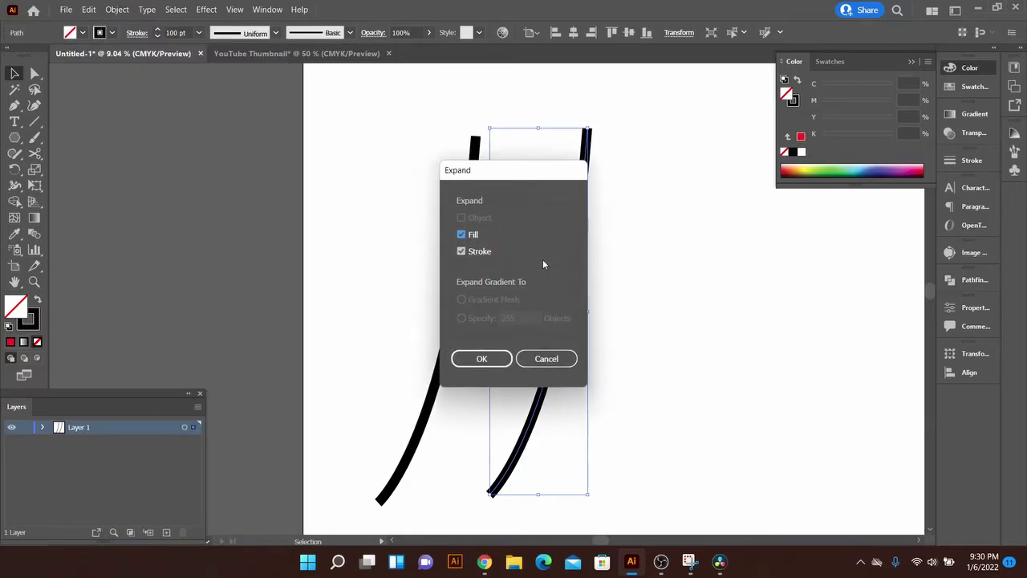
click(483, 360)
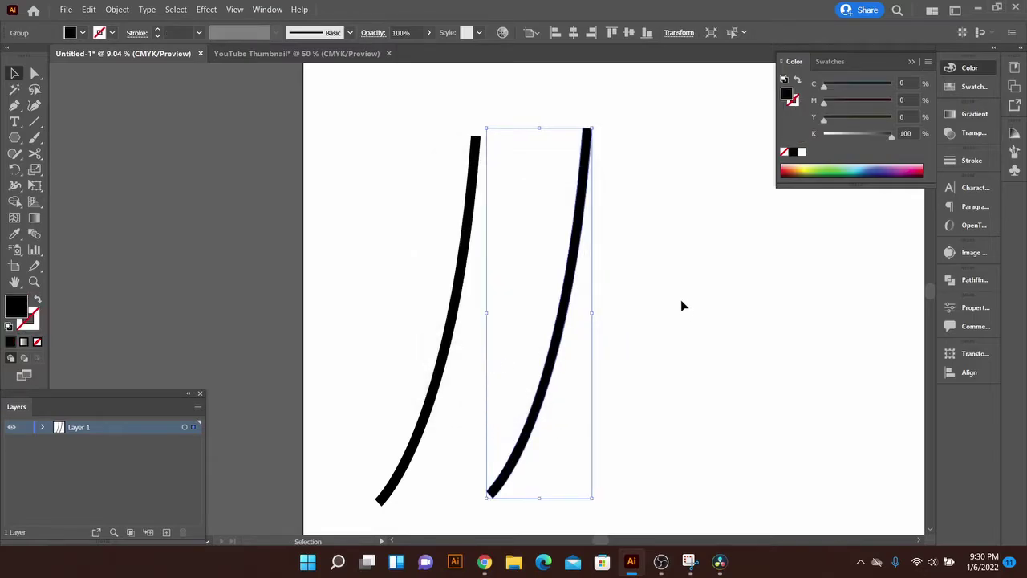
- Compare the outline of the expanded curve with the center path of the original curve near their lower ends
drag(486, 473, 646, 428)
key(z)
drag(533, 412, 555, 412)
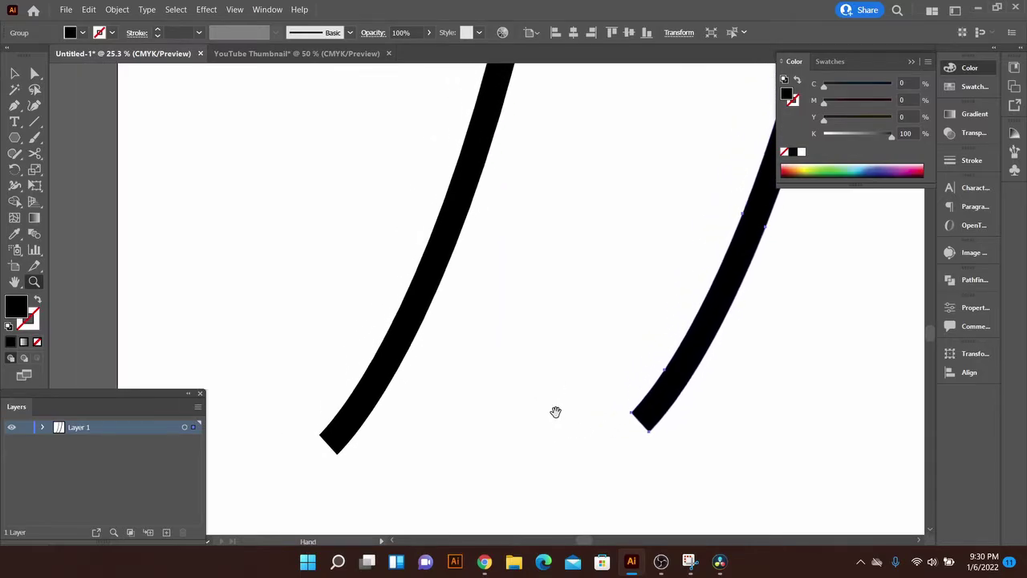
key(v)
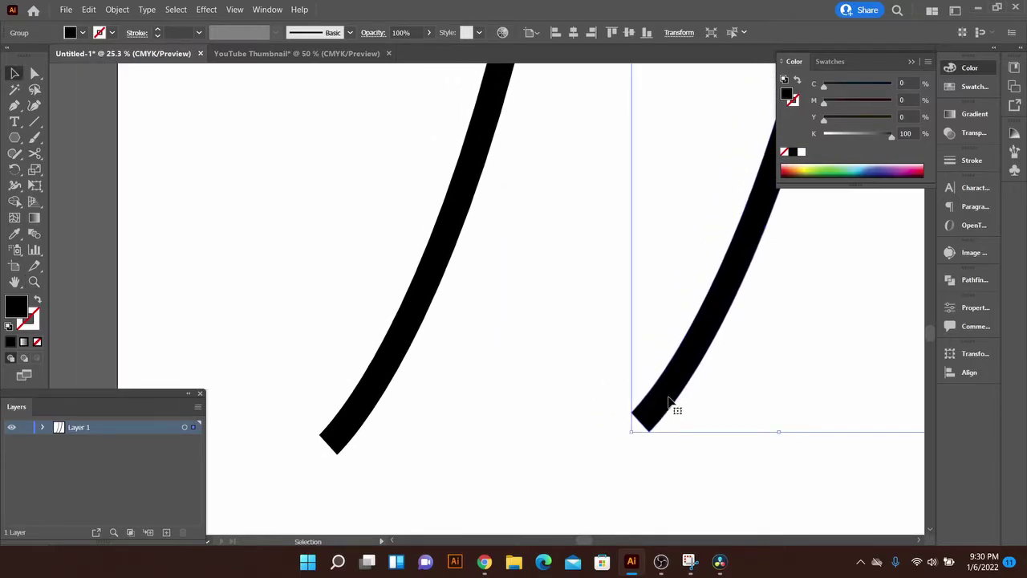
click(407, 339)
click(408, 329)
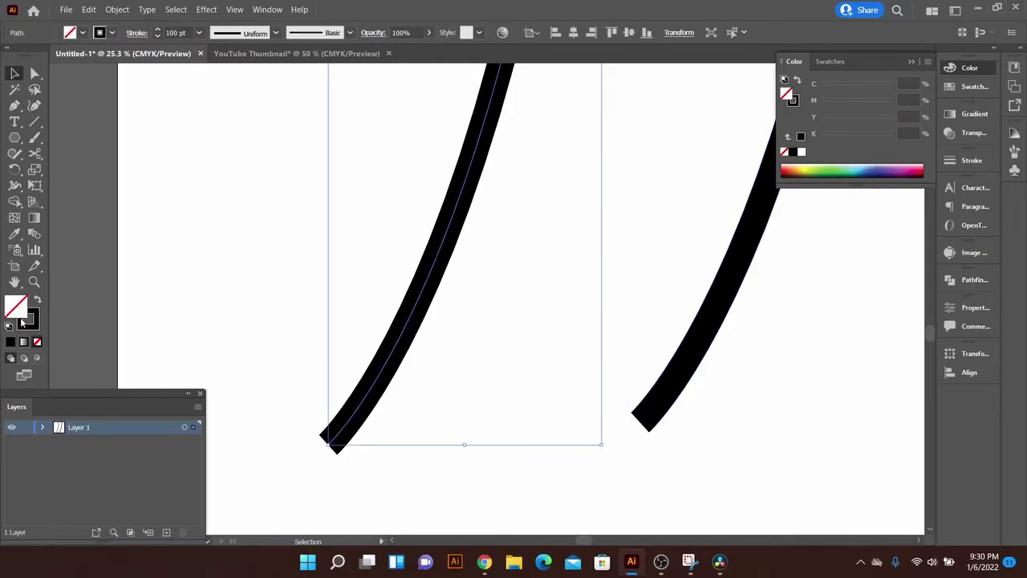
- Fill the expanded curve with the red swatch
click(673, 389)
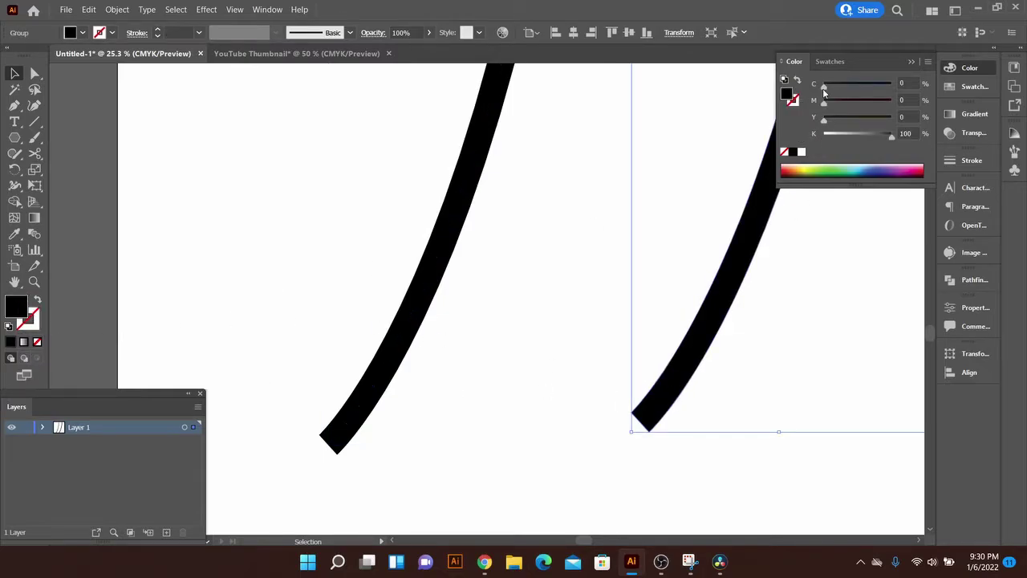
click(911, 63)
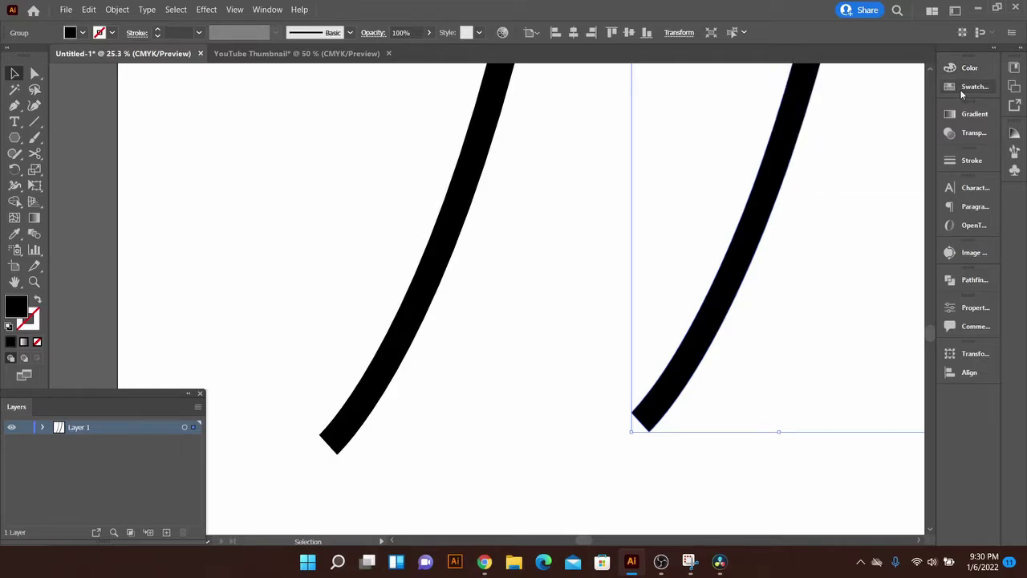
click(963, 90)
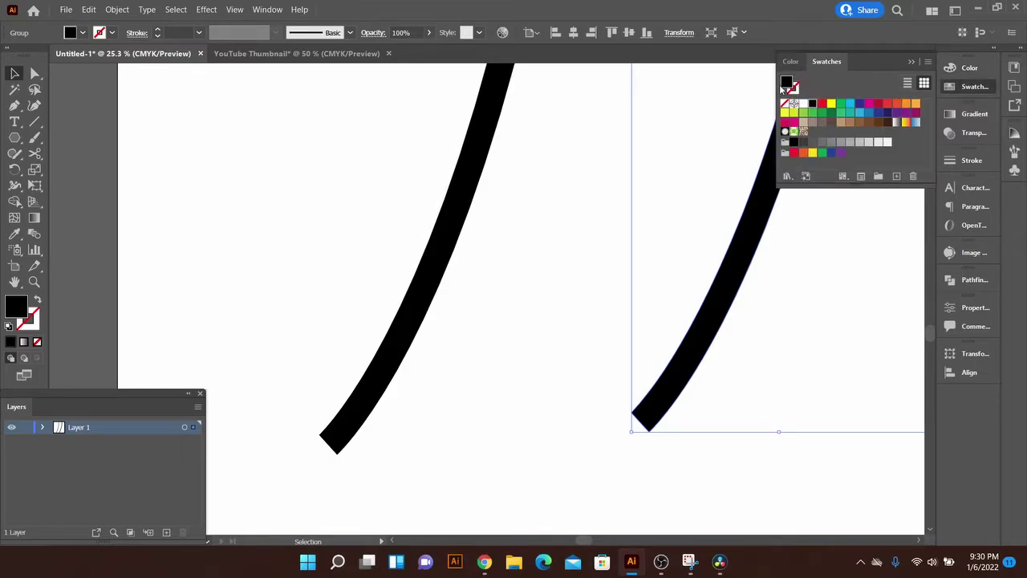
click(824, 105)
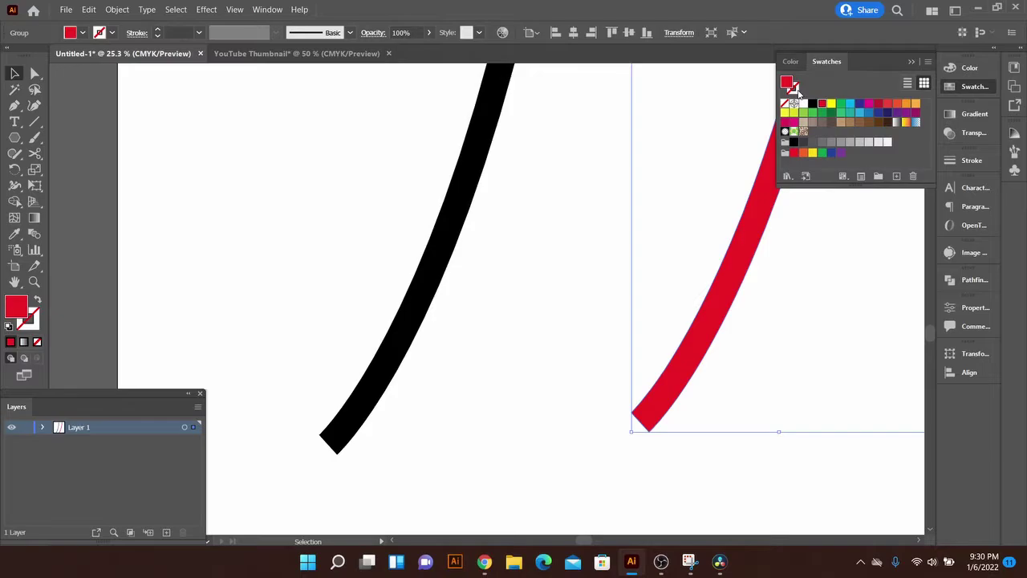
- Give the red expanded curve a black stroke with a 40 pt weight and deselect it
click(963, 160)
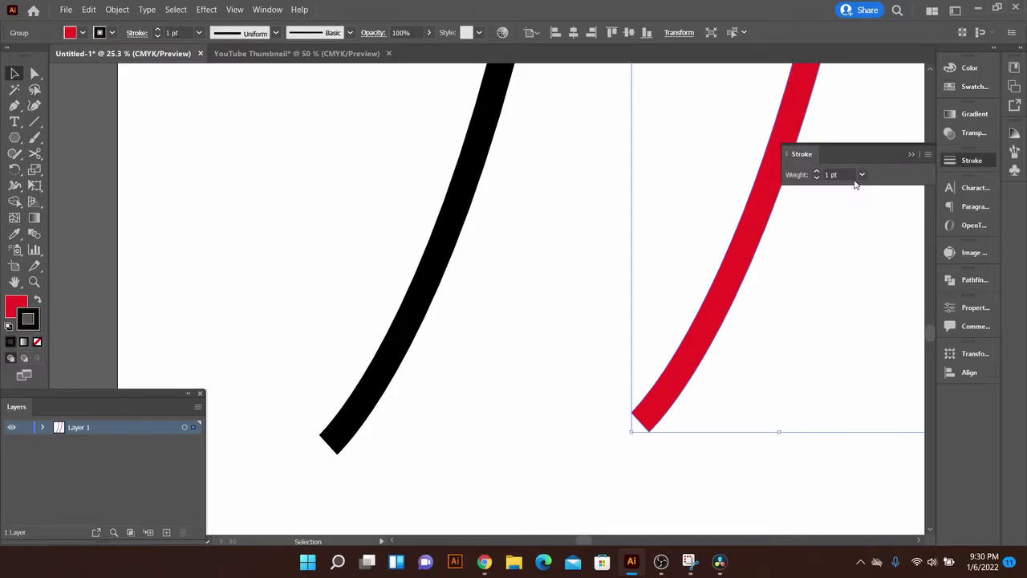
click(861, 174)
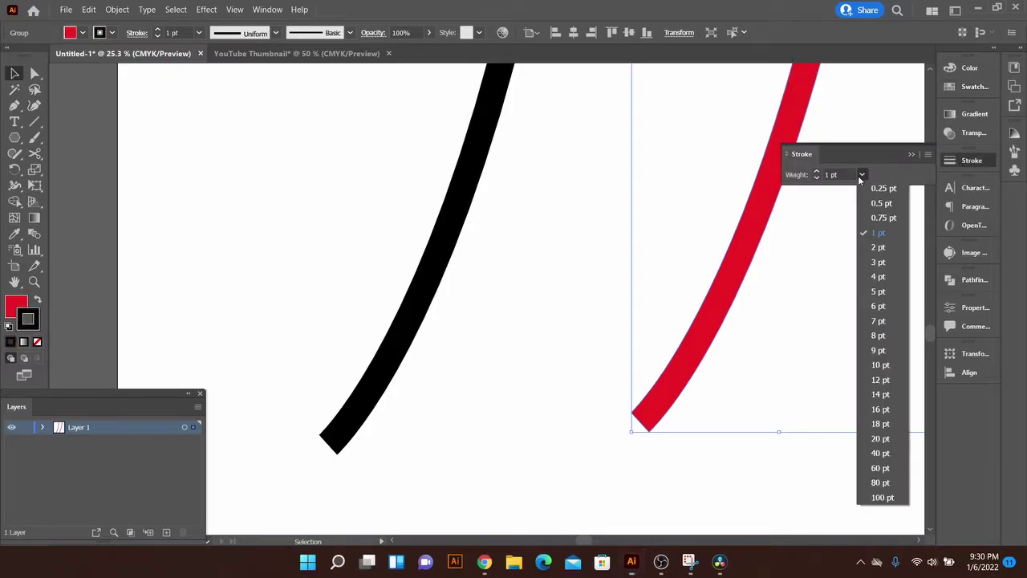
click(879, 453)
click(654, 354)
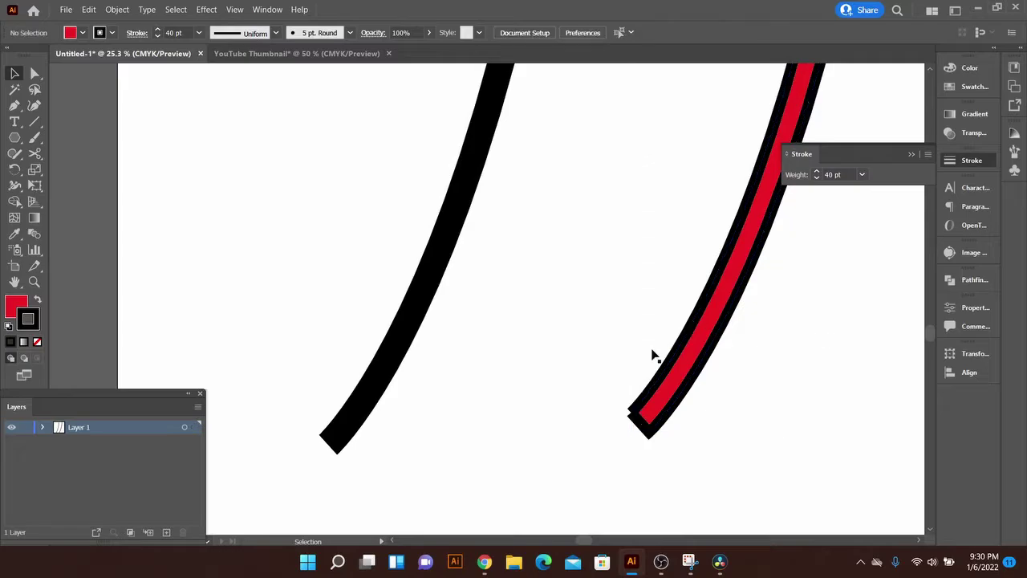
- Apply the red swatch as the fill of the original, unexpanded curve, keeping its black stroke
click(419, 310)
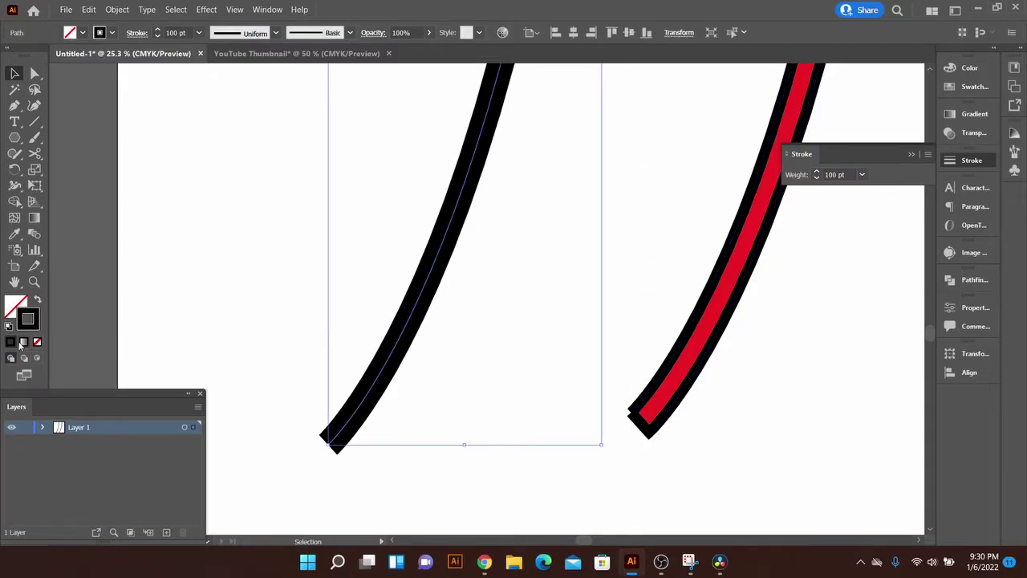
click(994, 87)
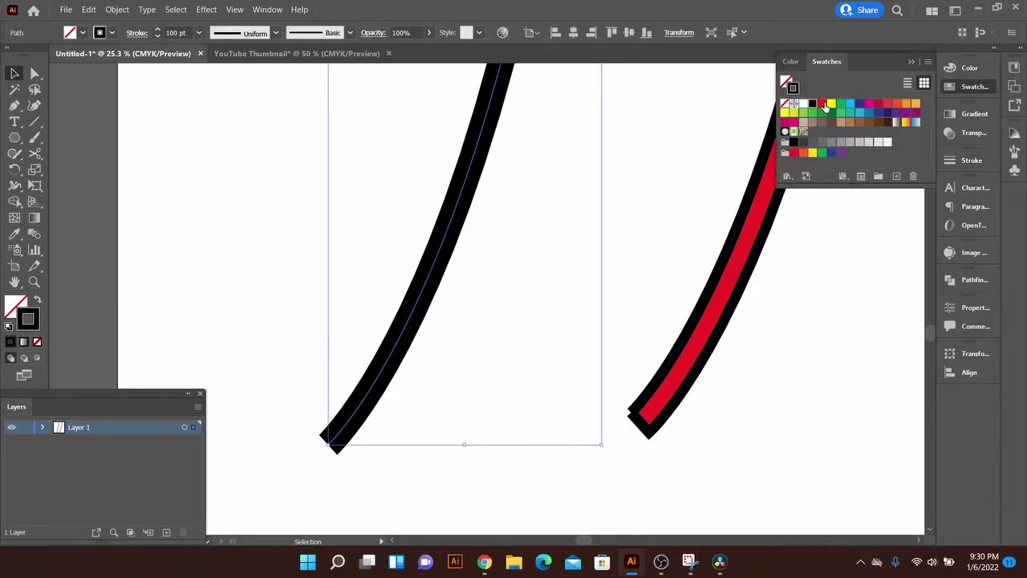
click(787, 84)
click(822, 105)
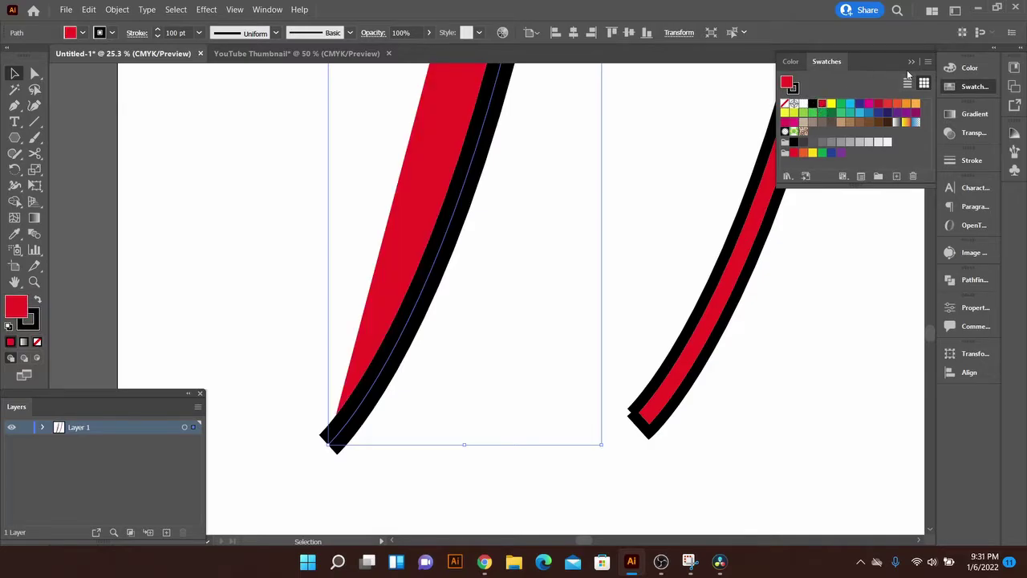
click(913, 62)
- Move the expanded red curve with the black outline farther right, leaving a wide gap beside the original
key(z)
drag(654, 360, 573, 360)
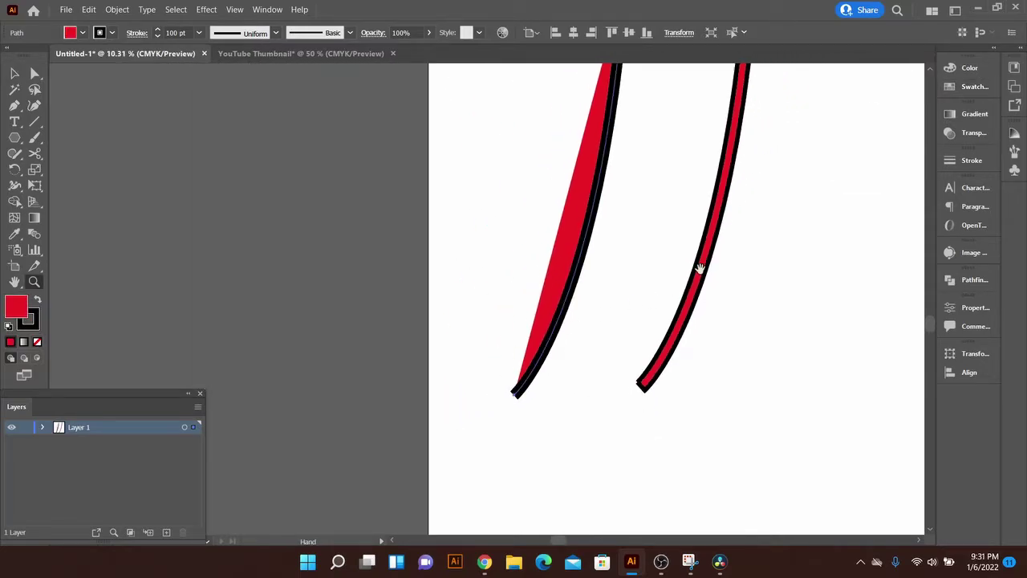
drag(699, 268, 601, 314)
key(v)
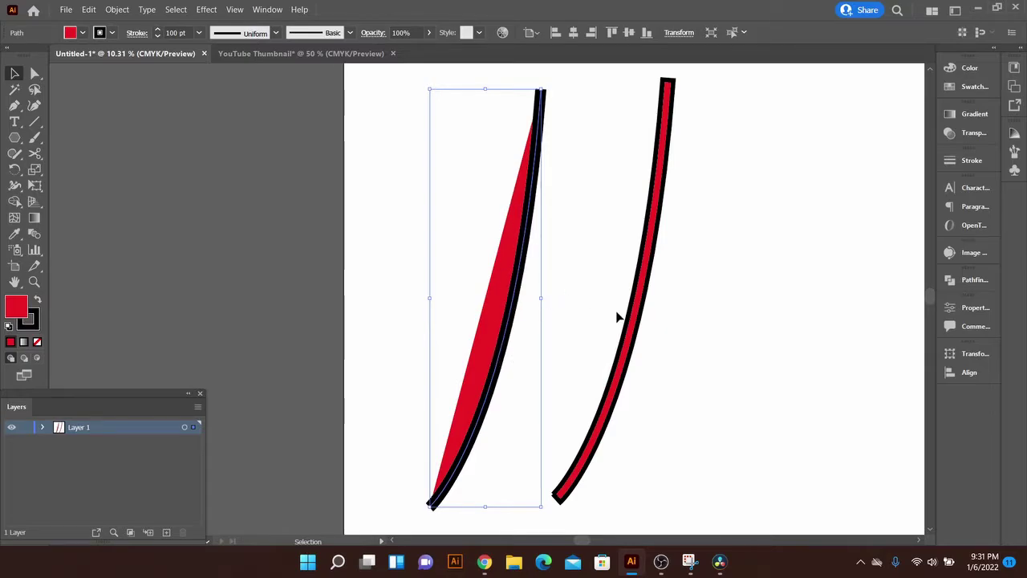
drag(639, 308, 759, 294)
- Duplicate the red-filled original path into the gap between the curves and expand the copy's fill and stroke
click(502, 306)
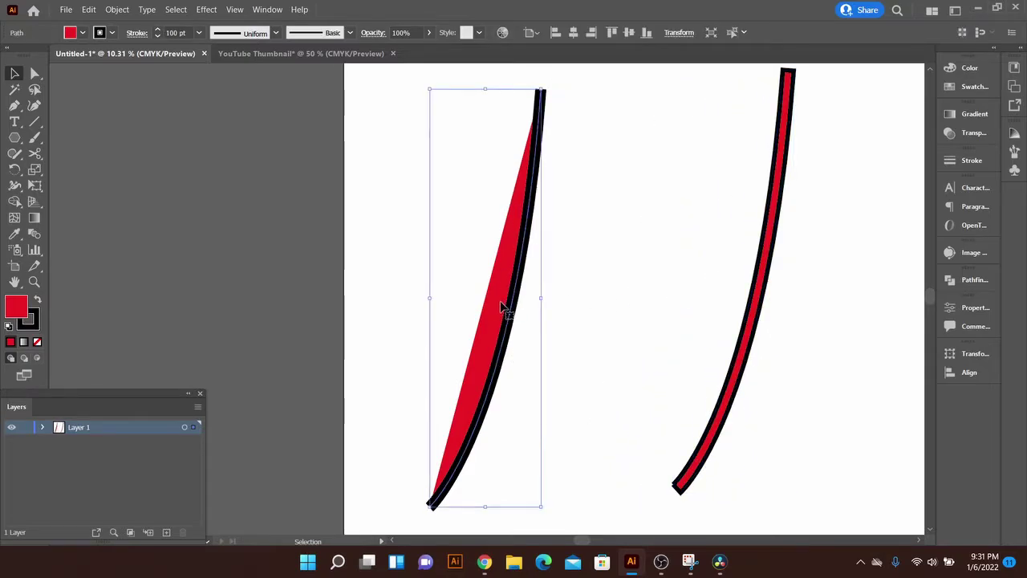
drag(510, 323, 609, 328)
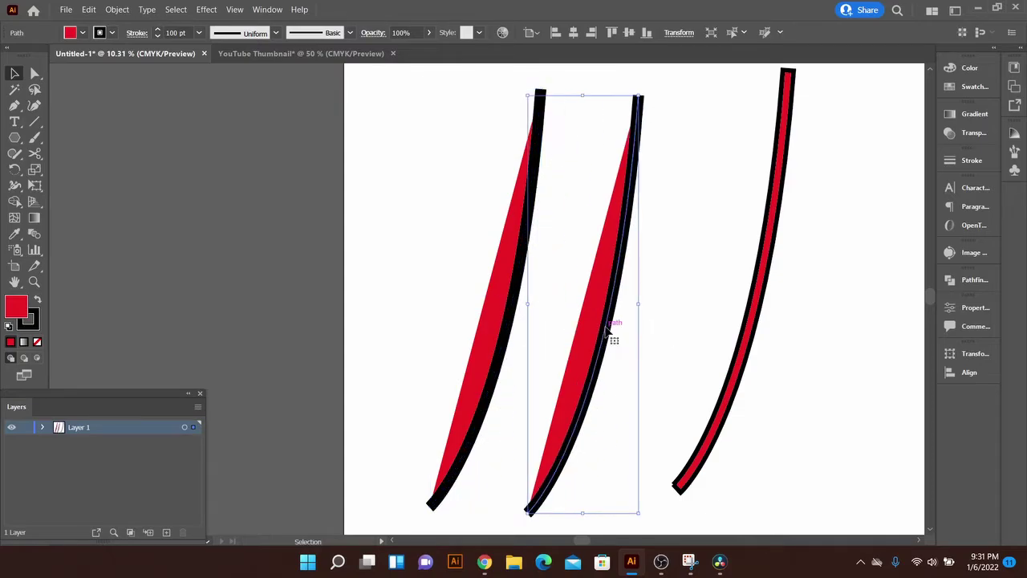
click(116, 9)
click(157, 164)
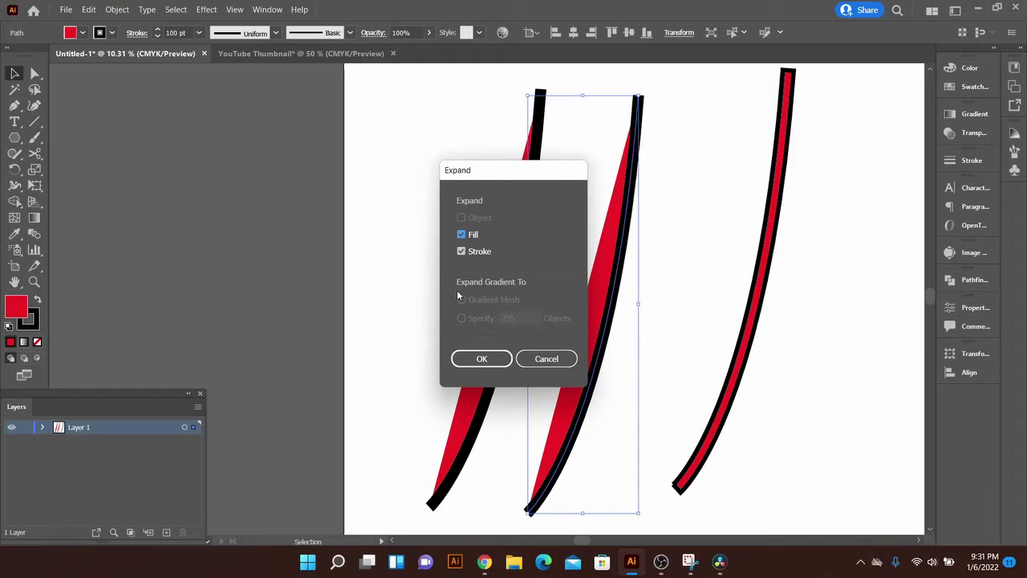
click(481, 359)
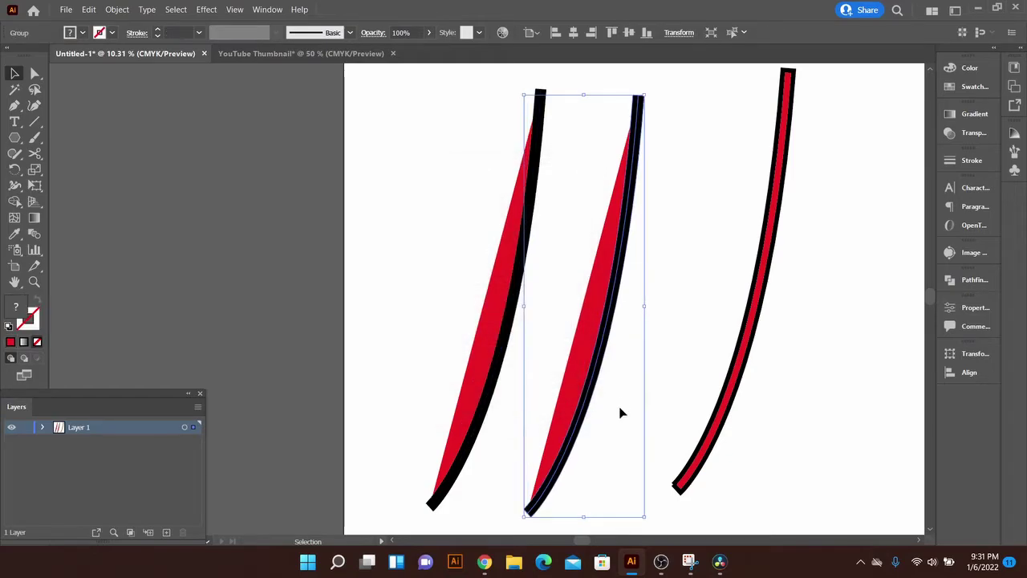
- Reshape the lower end of the expanded middle copy, pulling the red fill's bottom anchor point left, away from the black shape
scroll(594, 441, down, 2)
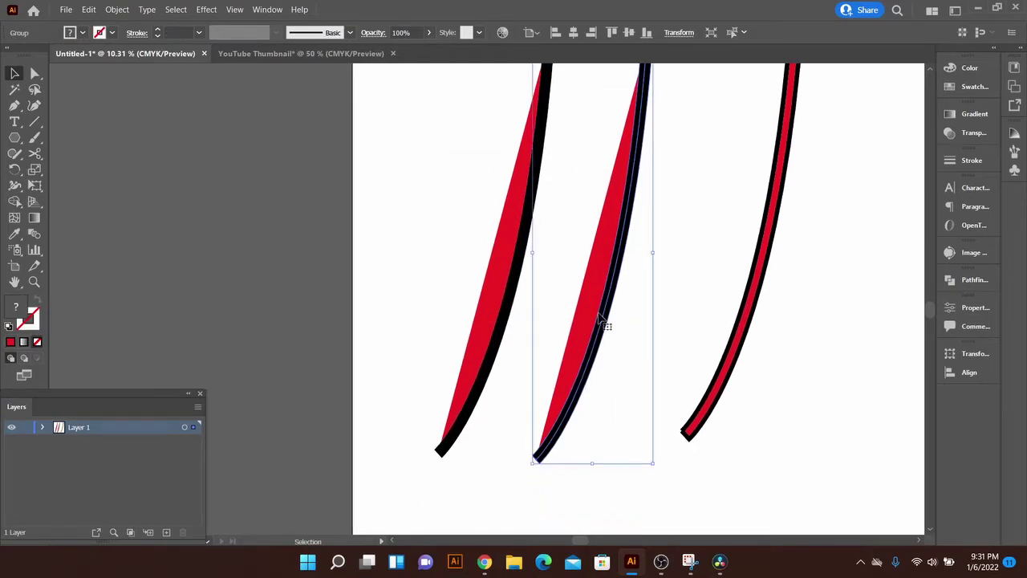
click(740, 325)
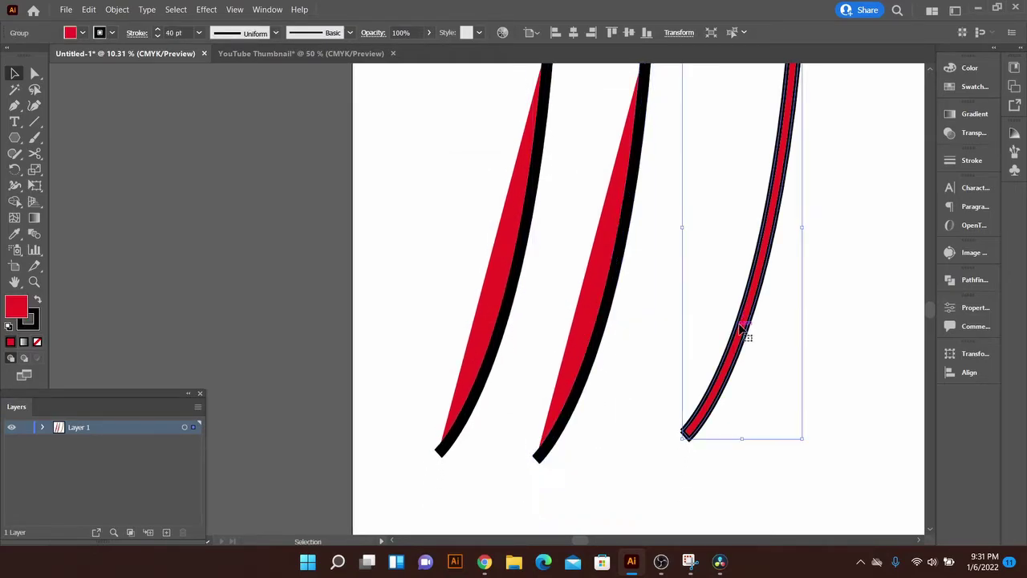
click(606, 305)
key(z)
drag(539, 449, 746, 449)
key(space)
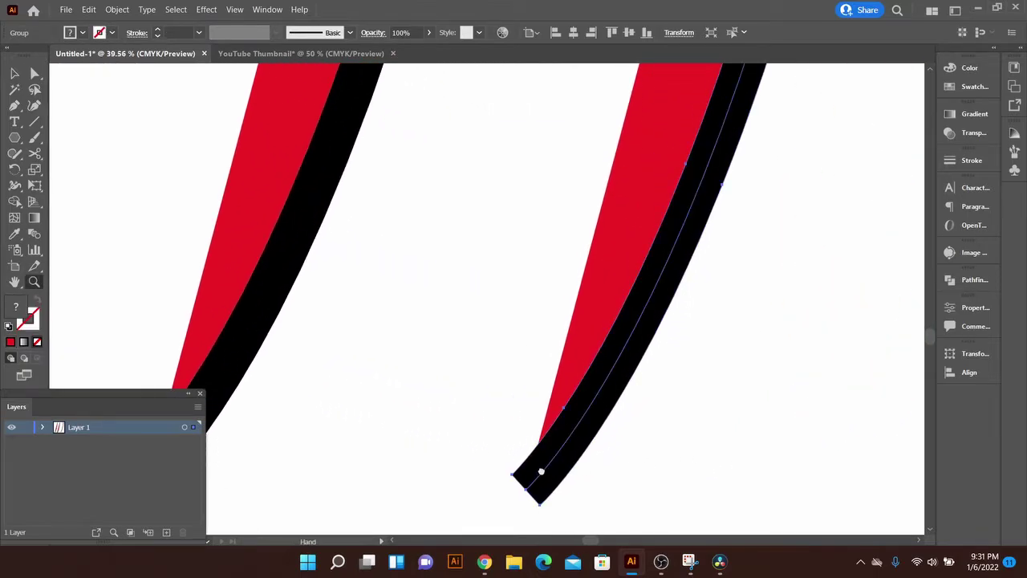
drag(541, 471, 563, 376)
drag(558, 394, 396, 276)
key(a)
click(563, 369)
key(z)
drag(589, 307, 354, 313)
drag(617, 259, 532, 450)
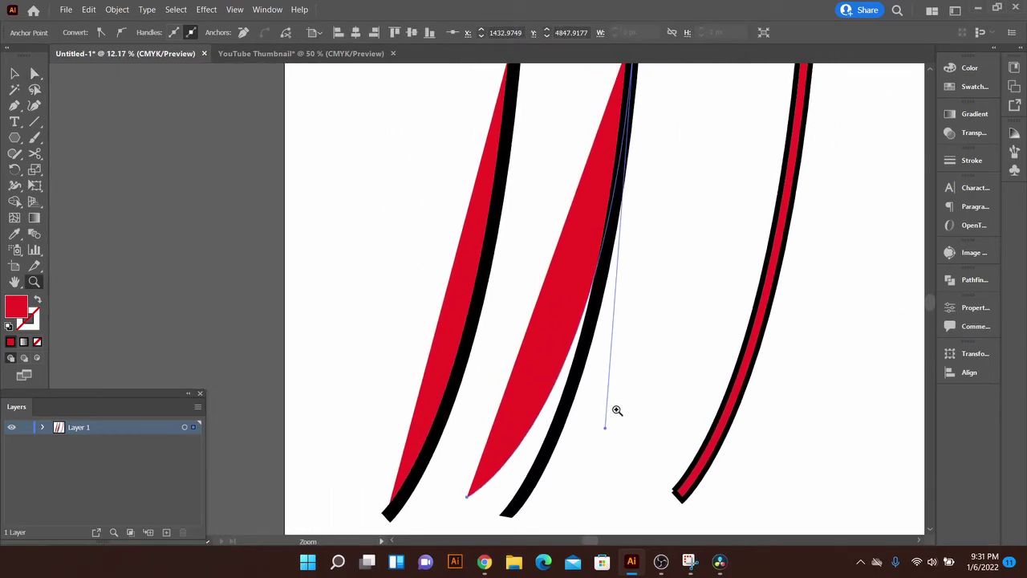
- Examine the separate red fill and black stroke shapes within the expanded middle group
drag(617, 410, 521, 417)
key(v)
click(475, 367)
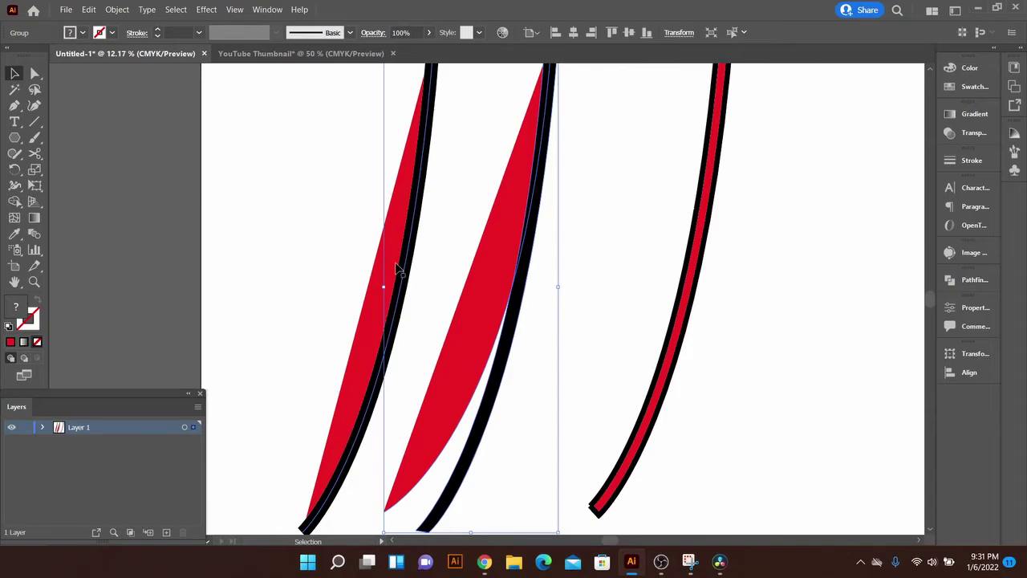
scroll(413, 413, down, 3)
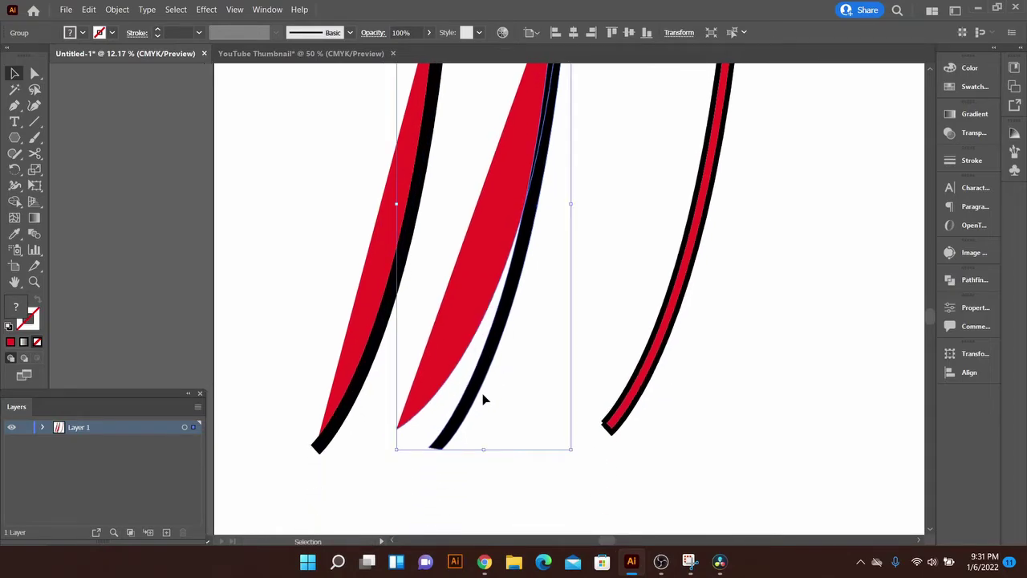
scroll(429, 452, up, 5)
key(a)
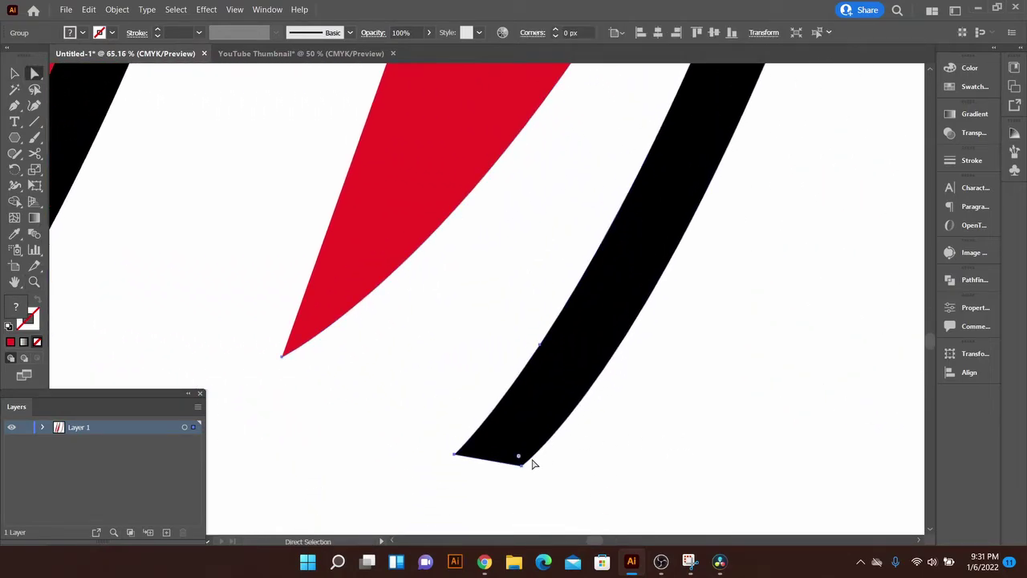
drag(610, 411, 476, 423)
key(z)
drag(581, 373, 407, 396)
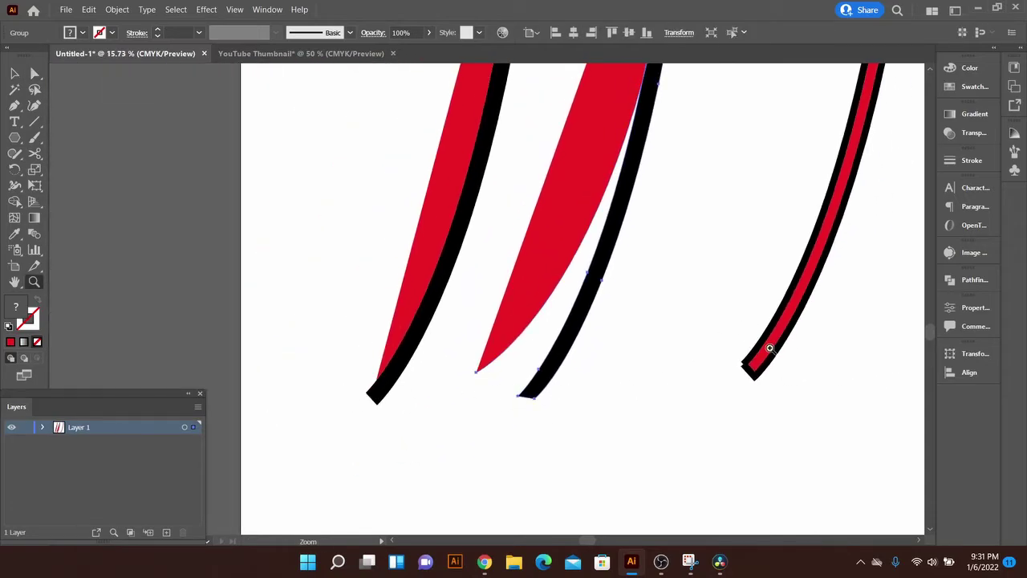
- Inspect the corner anchor points at the black shape's lower end and reselect the middle group
drag(543, 387, 734, 383)
key(a)
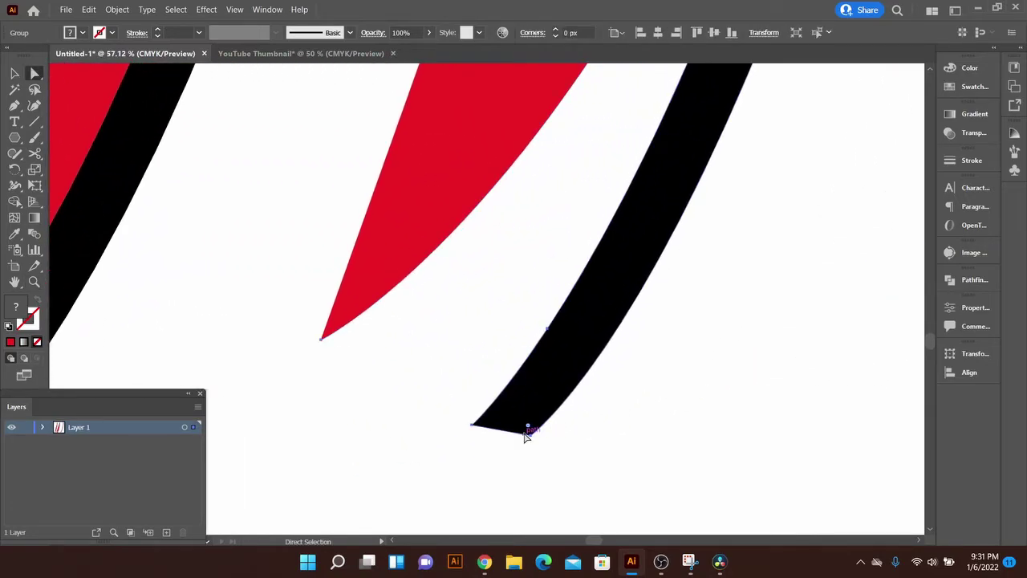
drag(530, 436, 532, 374)
drag(560, 295, 507, 449)
key(z)
drag(598, 313, 458, 375)
scroll(459, 376, down, 1)
key(v)
click(542, 274)
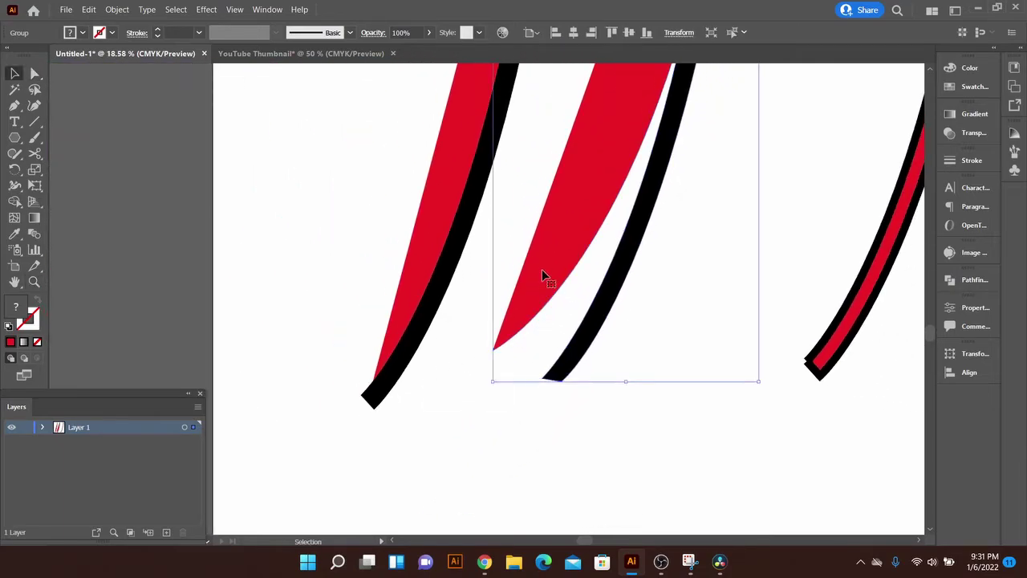
- Delete the expanded middle group with the separated red fill and black stroke
key(Delete)
key(z)
scroll(555, 434, down, 2)
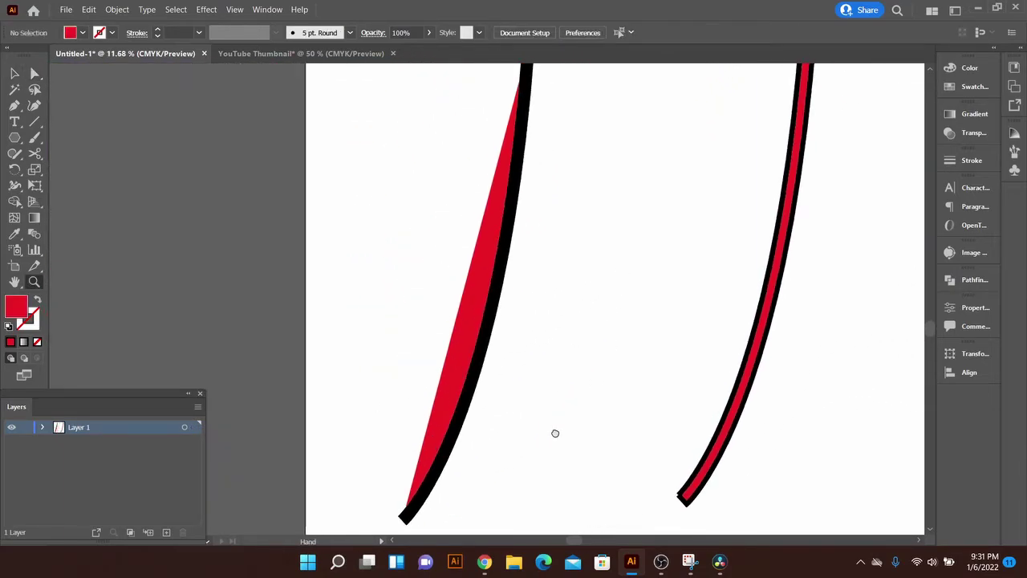
scroll(555, 434, down, 3)
- Move the expanded red curve with the black outline close beside the original red-filled path and deselect it
key(v)
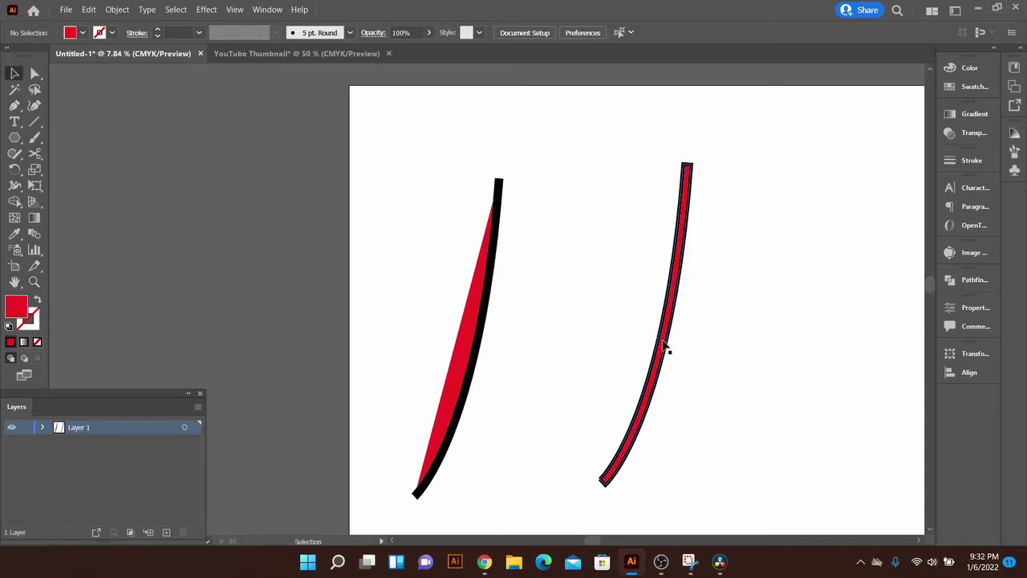
mouse_move(670, 345)
mouse_down()
mouse_move(521, 354)
mouse_move(560, 343)
mouse_up()
click(614, 374)
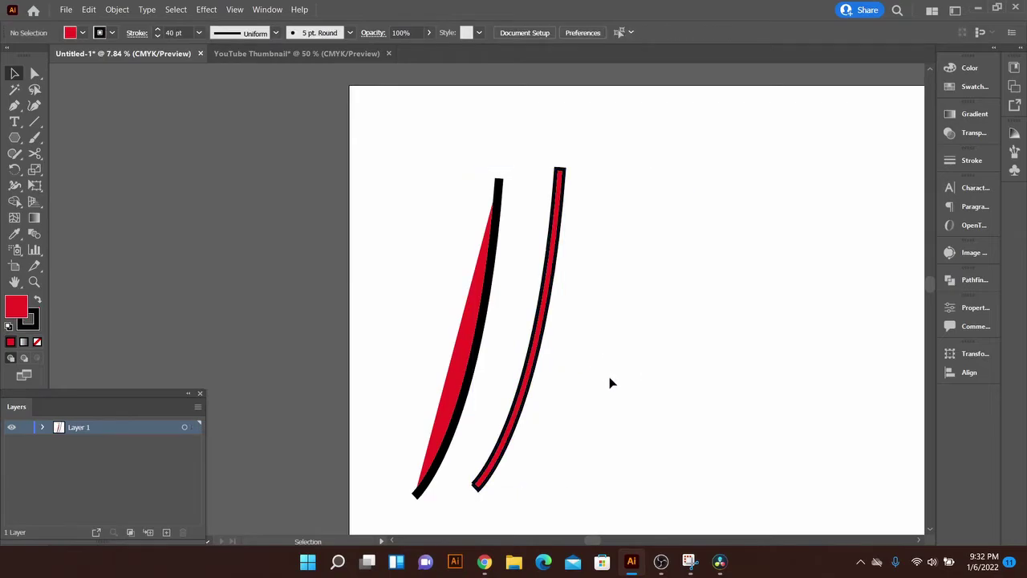
- Paint a freehand S-shaped path in the empty area beside the two curves with the Paintbrush and set its stroke to 18 pt
key(b)
mouse_move(650, 405)
mouse_down()
mouse_move(652, 291)
mouse_move(720, 155)
mouse_up()
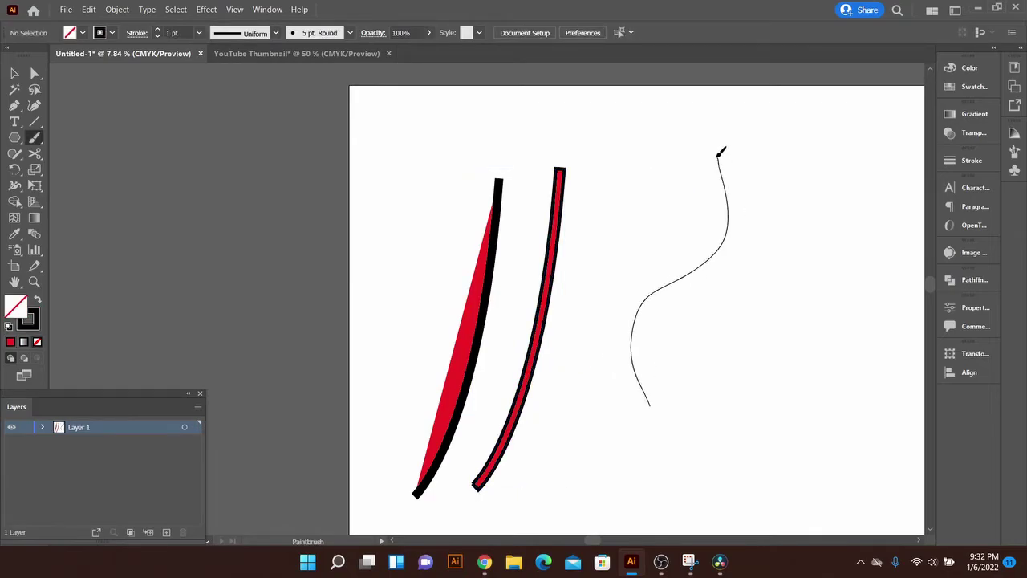
key(v)
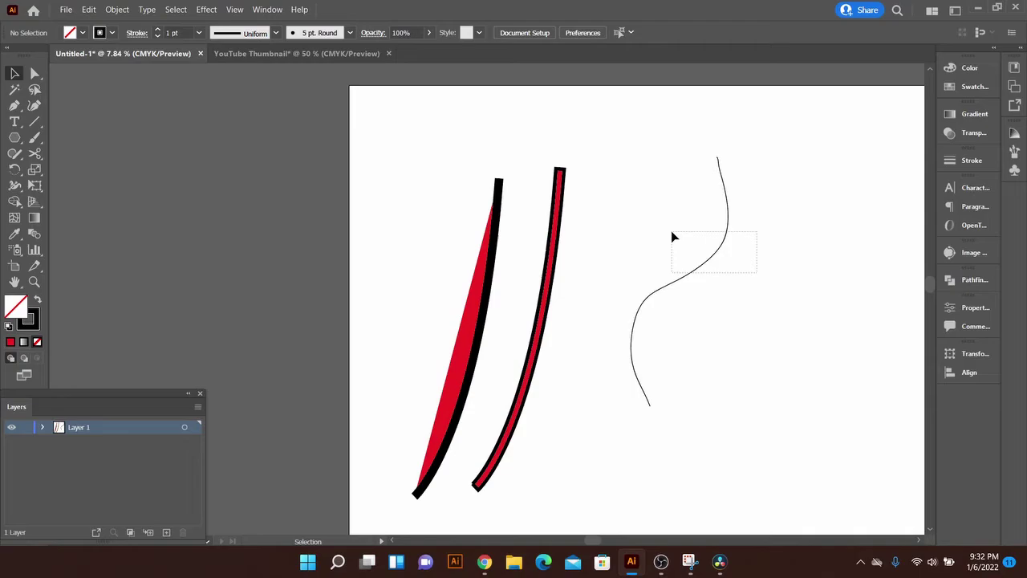
drag(675, 237, 673, 234)
click(199, 32)
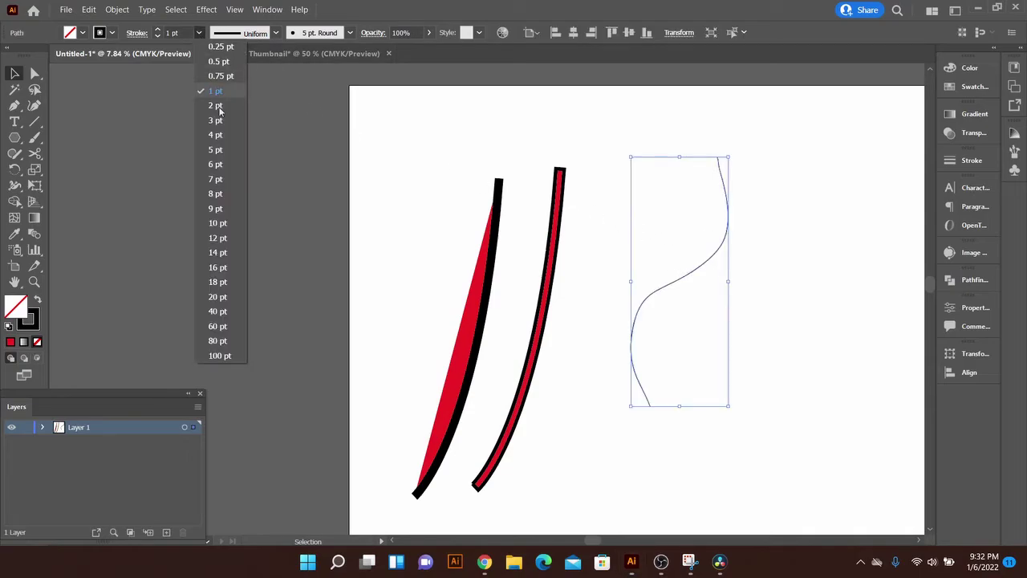
click(213, 282)
drag(728, 290, 614, 306)
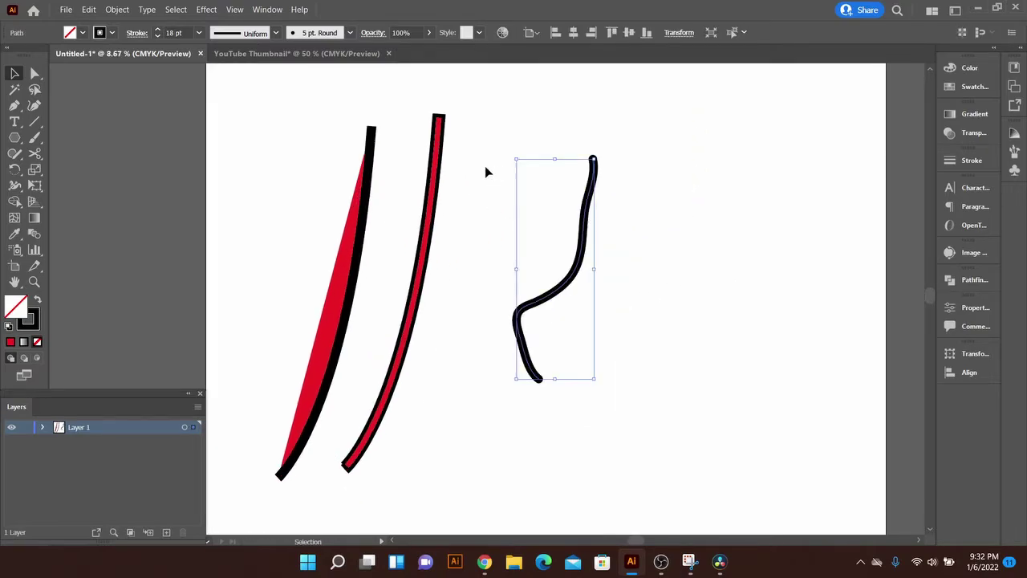
- Expand the appearance of the S-shaped brush path and fill the expanded shape with red
click(117, 9)
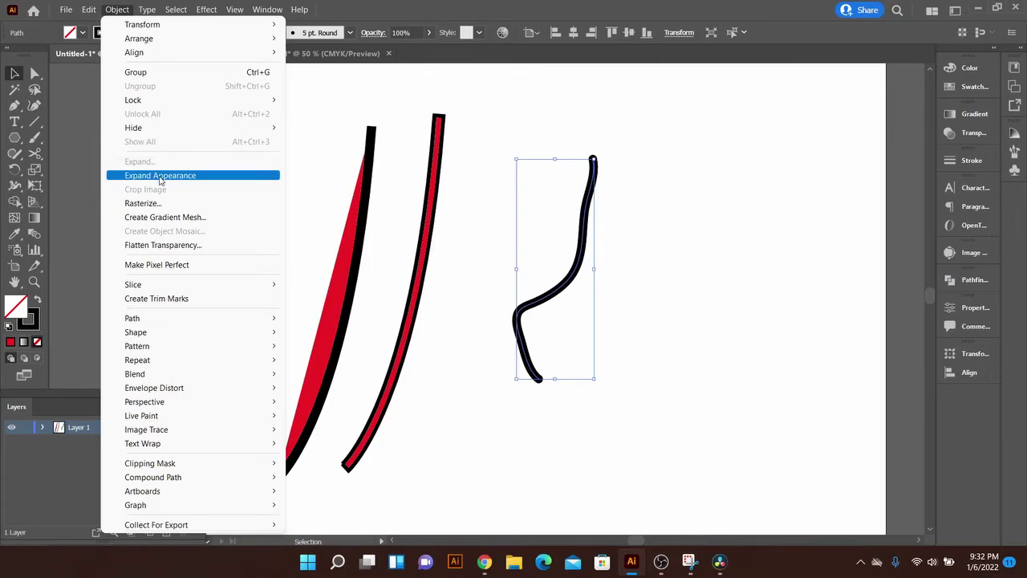
click(159, 176)
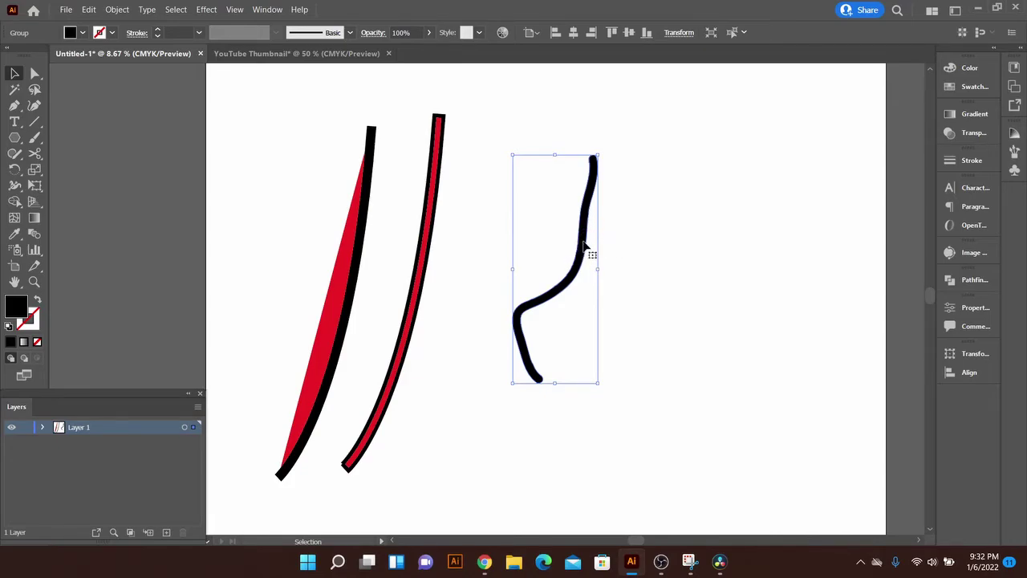
click(974, 86)
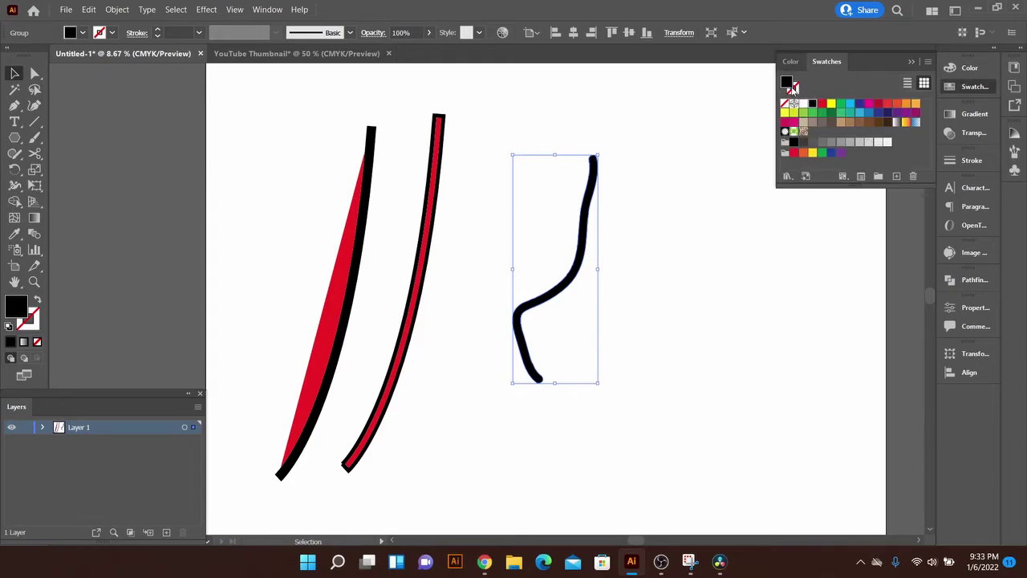
click(822, 106)
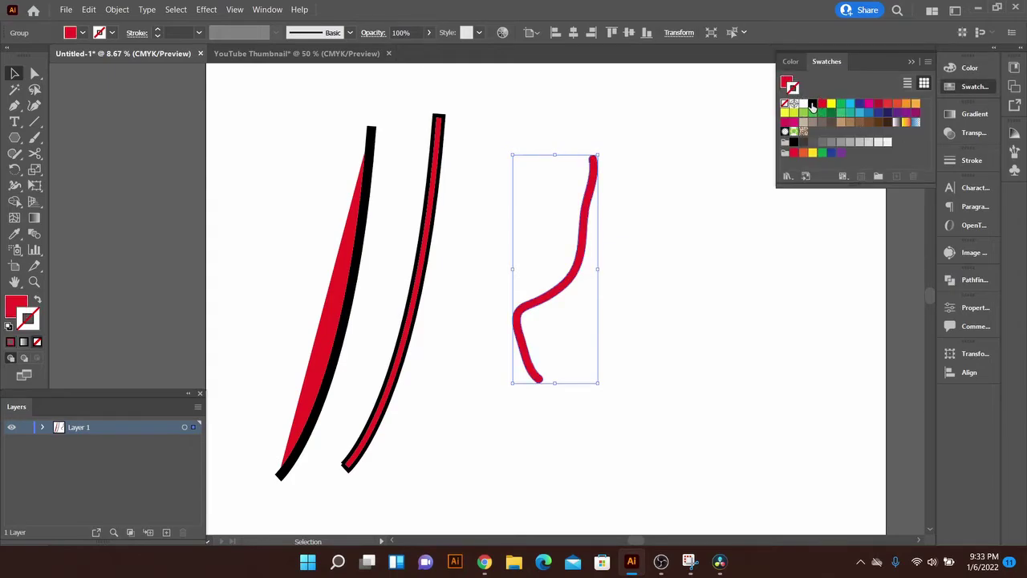
- Give the expanded S-shaped object a black stroke with a weight of 16 pt
click(971, 161)
click(958, 93)
click(812, 106)
click(972, 161)
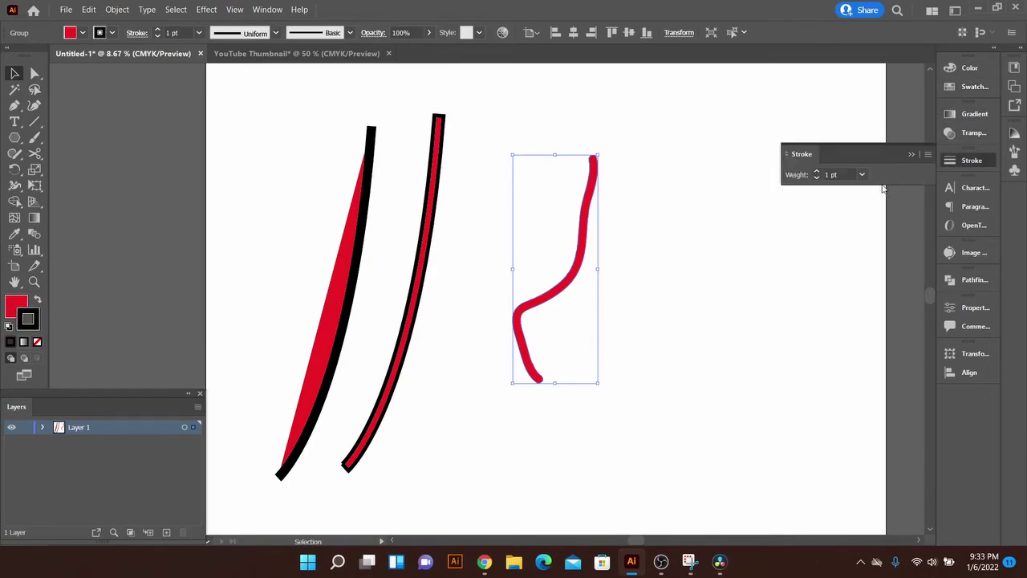
click(862, 175)
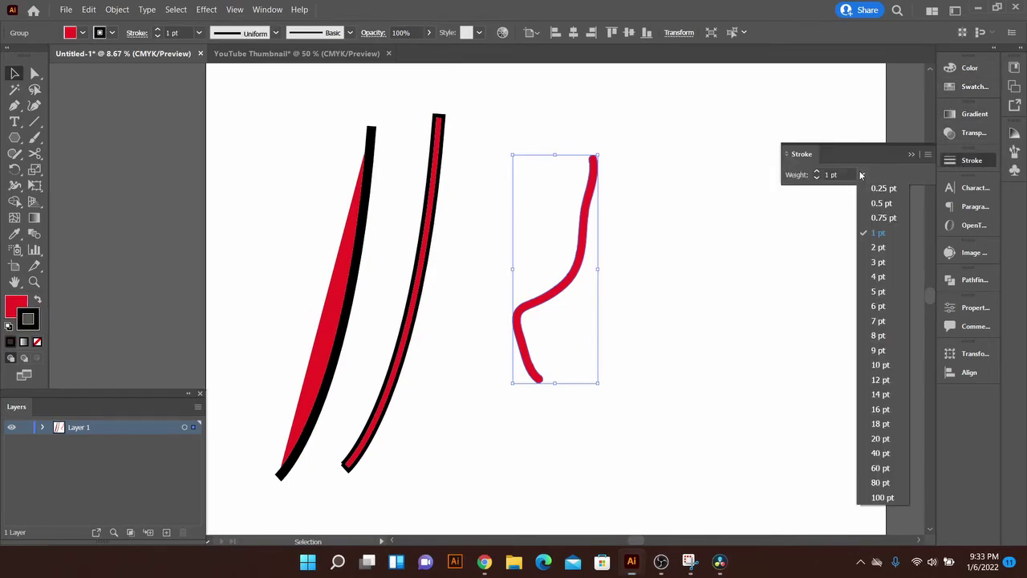
click(880, 410)
click(723, 361)
- Paint a second wavy path freehand in the gap between the curves and the expanded S-shape
key(z)
mouse_move(565, 332)
mouse_down()
mouse_move(607, 356)
mouse_move(576, 406)
mouse_up()
key(b)
mouse_move(518, 480)
mouse_down()
mouse_move(481, 374)
mouse_move(551, 173)
mouse_up()
key(v)
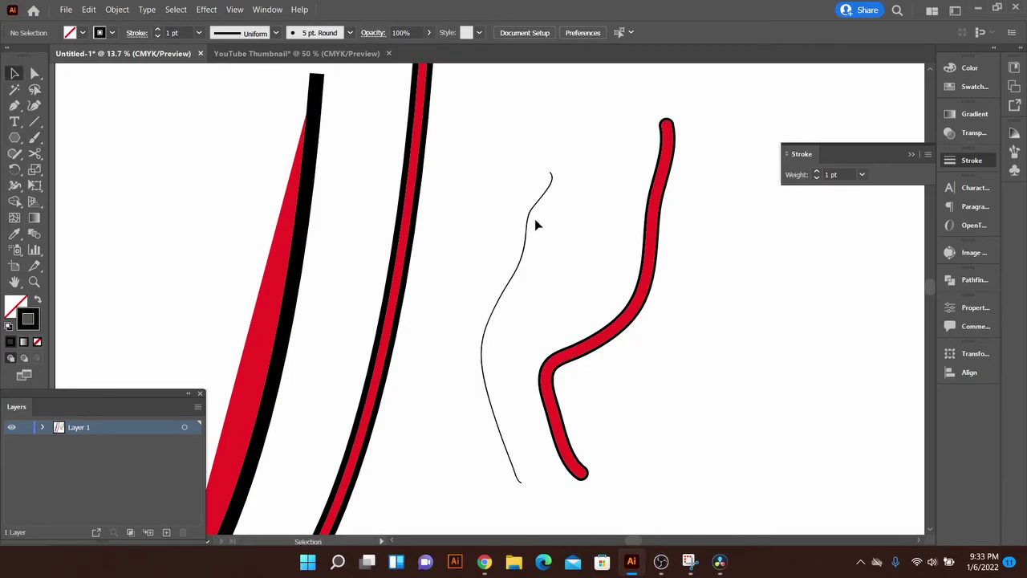
- Fill the new unexpanded wavy path with red
drag(541, 227, 511, 220)
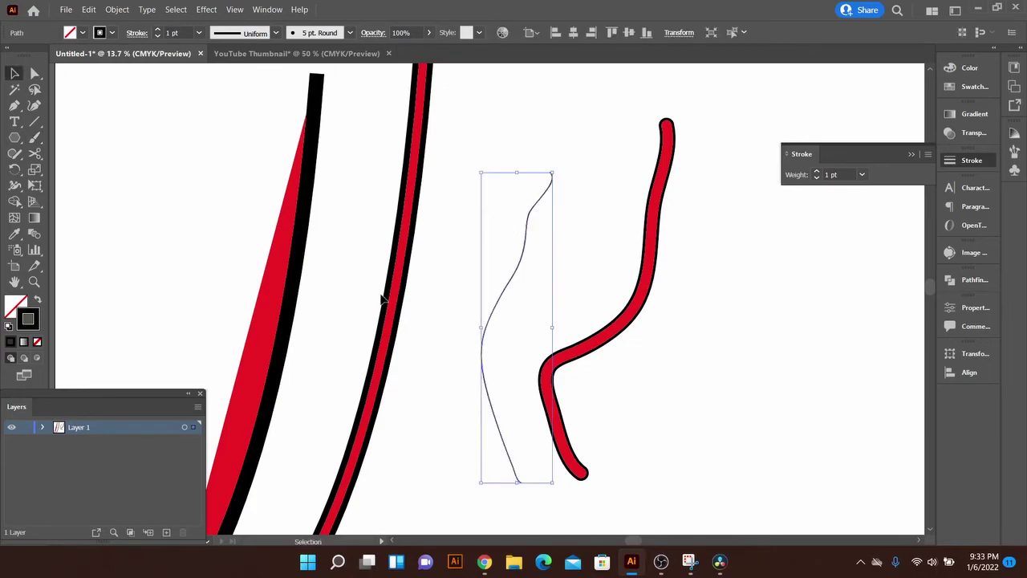
click(974, 86)
click(786, 84)
click(822, 103)
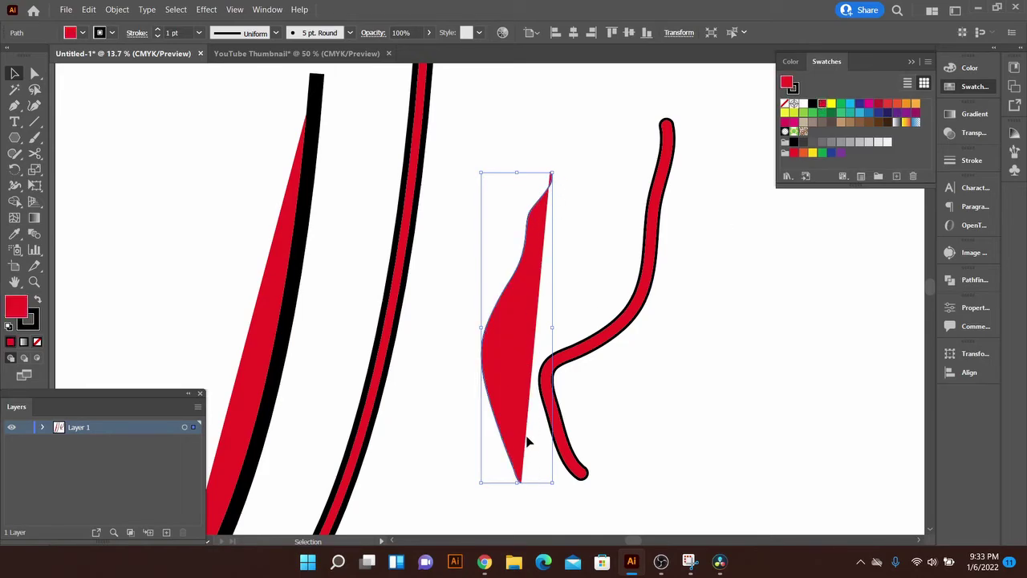
- Compare the unexpanded wavy path with the expanded S-shape, then delete the unexpanded one
click(631, 326)
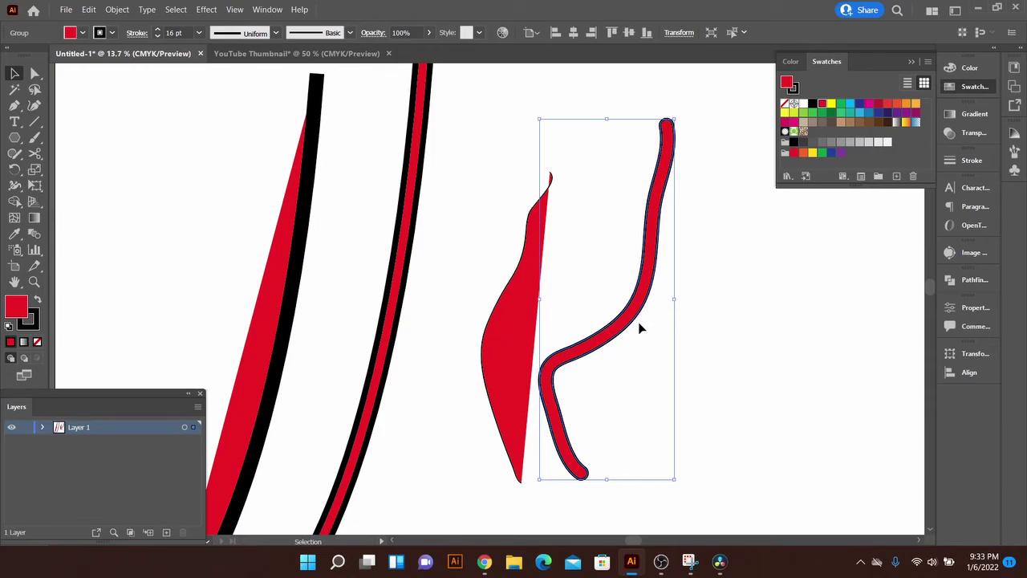
click(526, 339)
key(Delete)
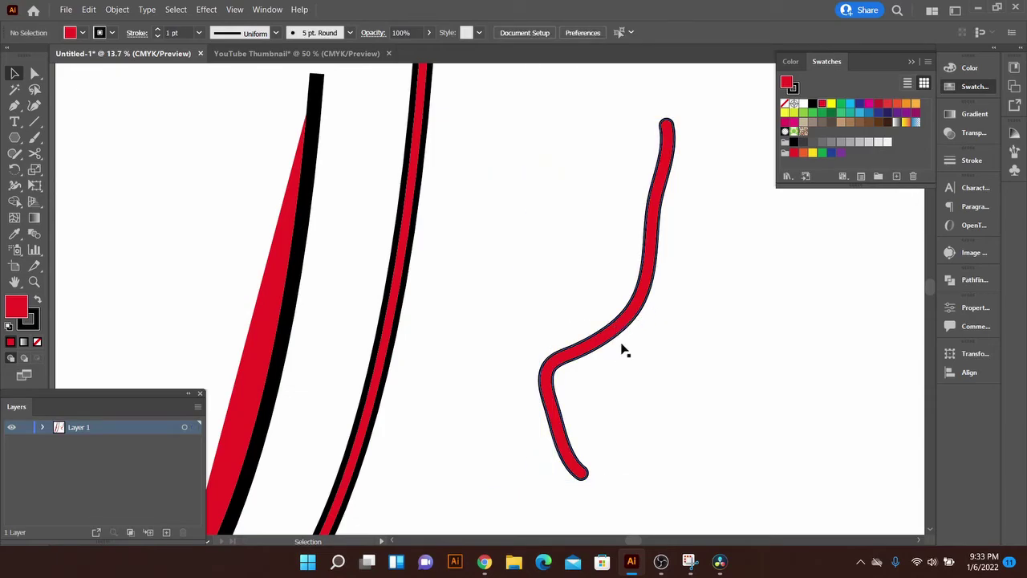
- Bring all the curves into view and select the expanded curve beside the original red-filled path
key(z)
drag(642, 446, 538, 411)
drag(539, 411, 550, 423)
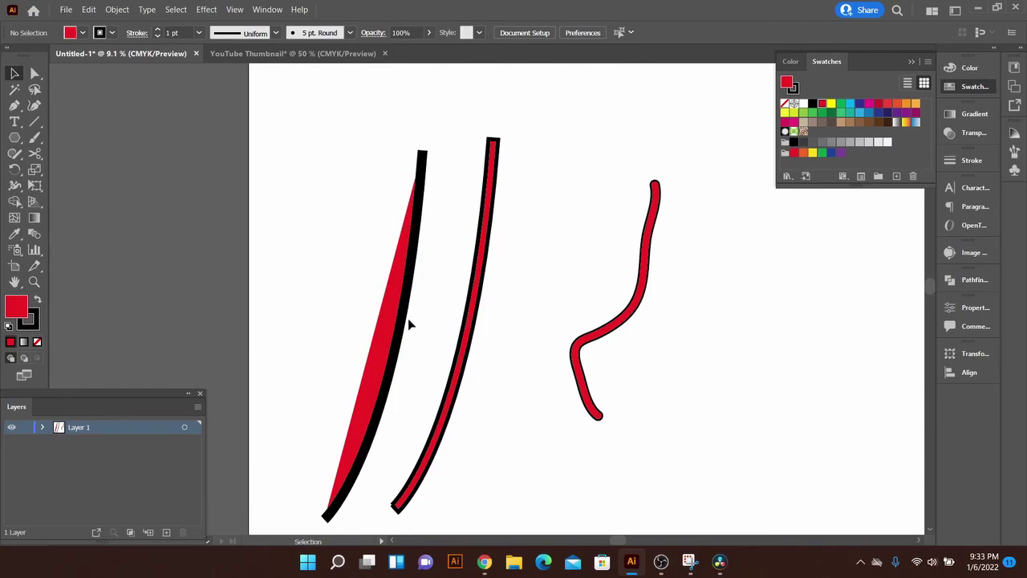
click(470, 332)
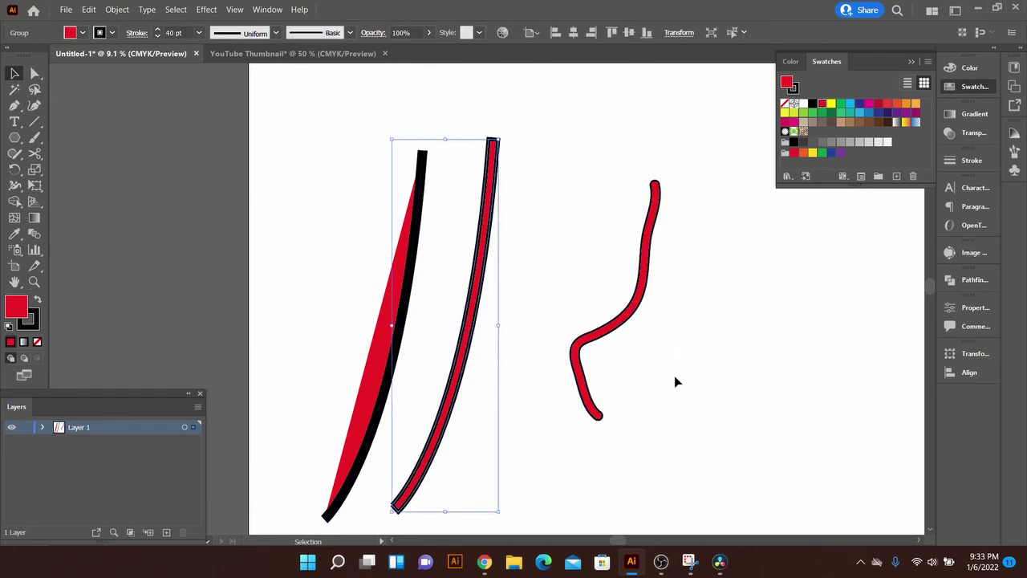